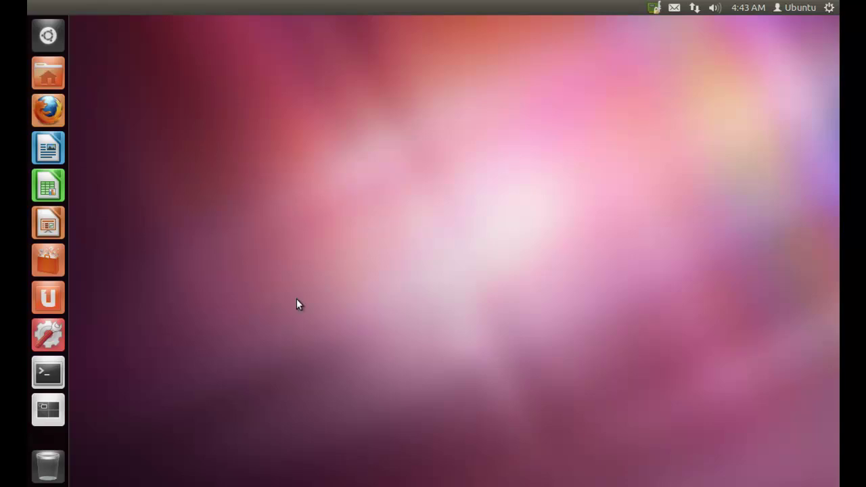
# - Add the ppa:ingalex/super-boot-manager repository via sudo apt-add-repository, then clear the terminal
pyautogui.click(46, 376)
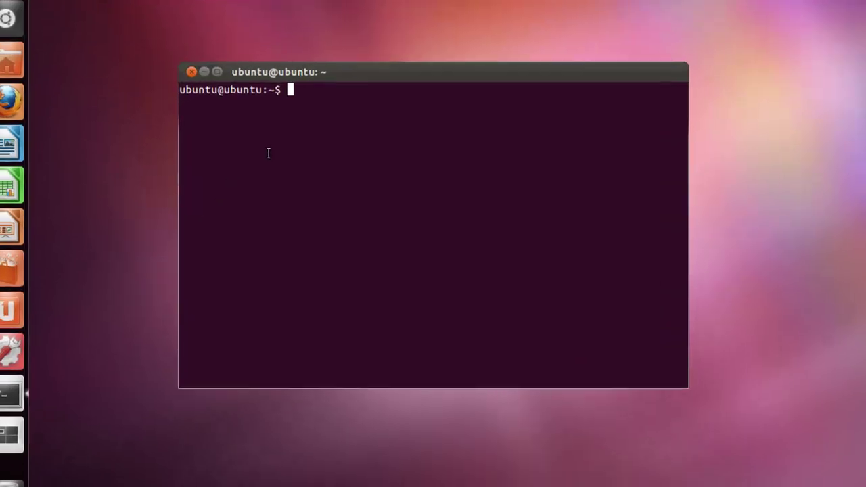
pyautogui.write('sudo')
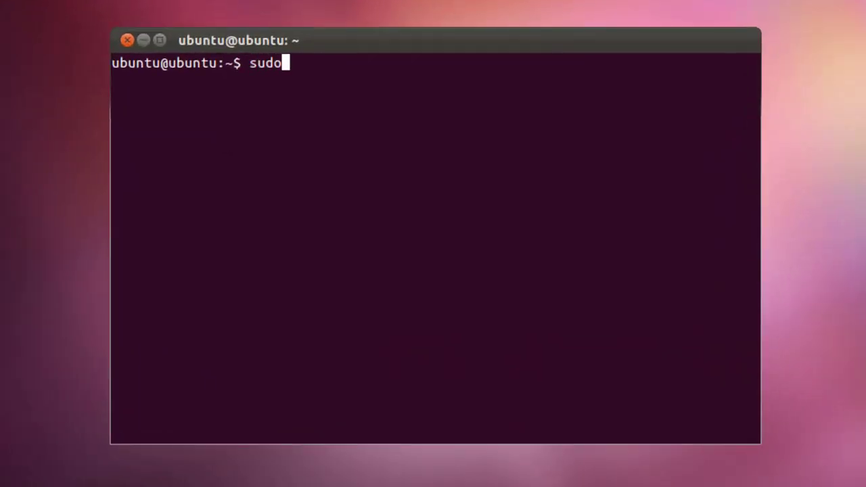
pyautogui.write(' ap')
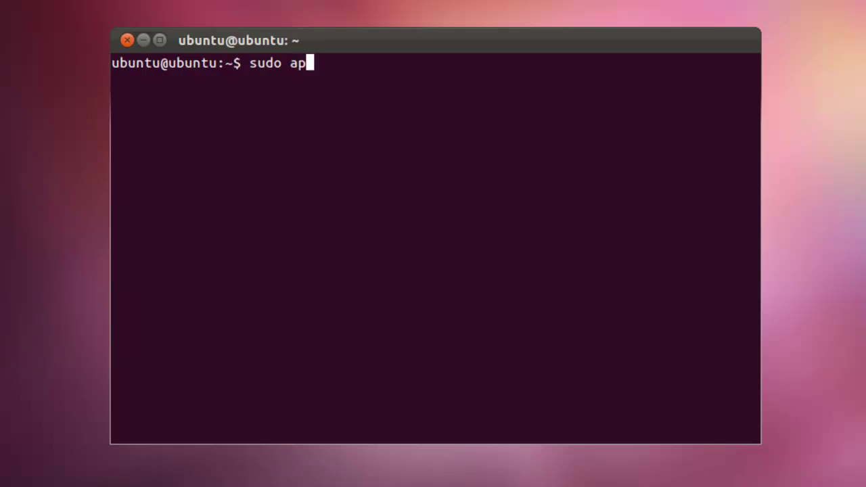
pyautogui.write('t-add-repository')
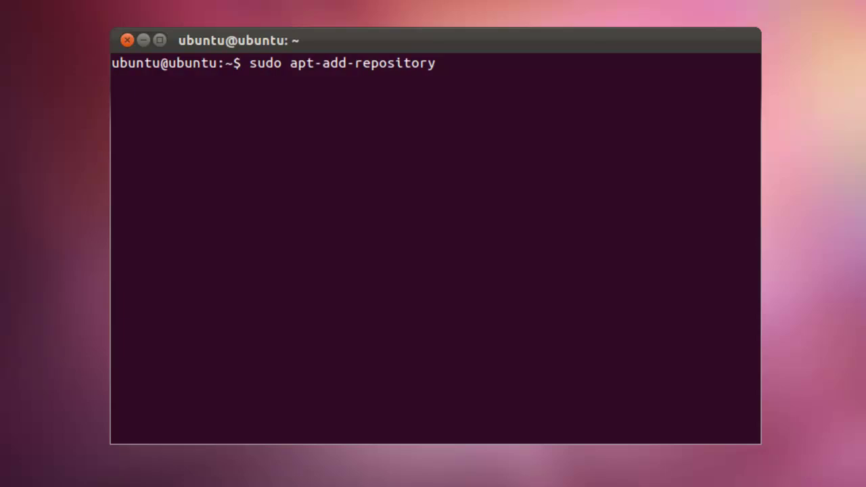
pyautogui.rightClick(484, 72)
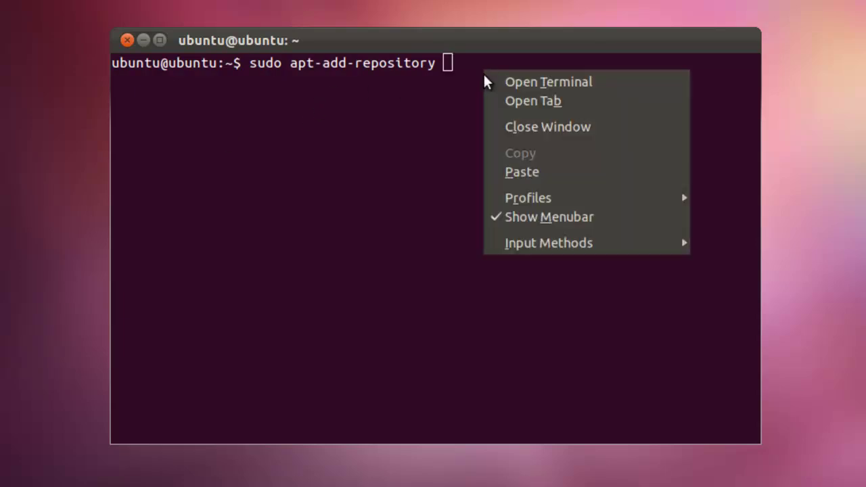
pyautogui.click(519, 170)
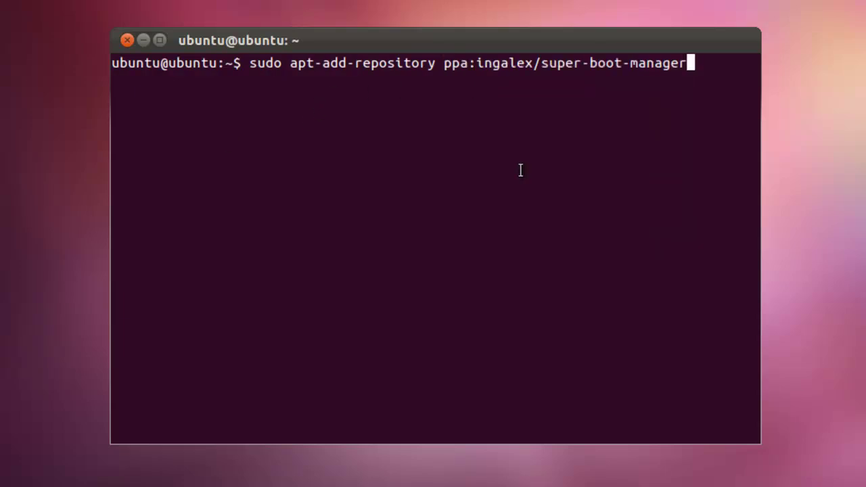
pyautogui.press('Return')
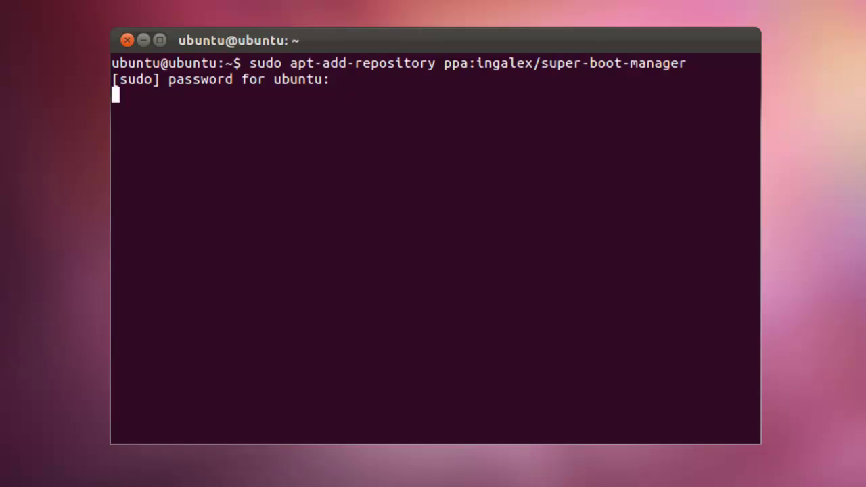
pyautogui.press('Return')
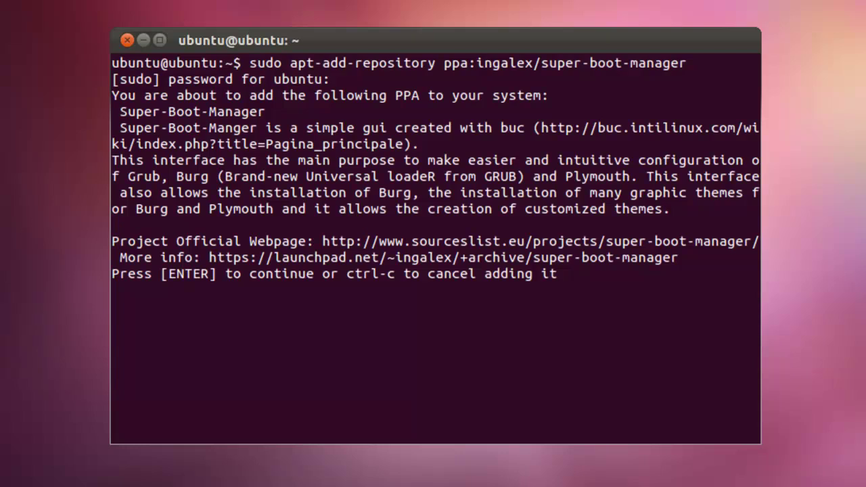
pyautogui.press('Return')
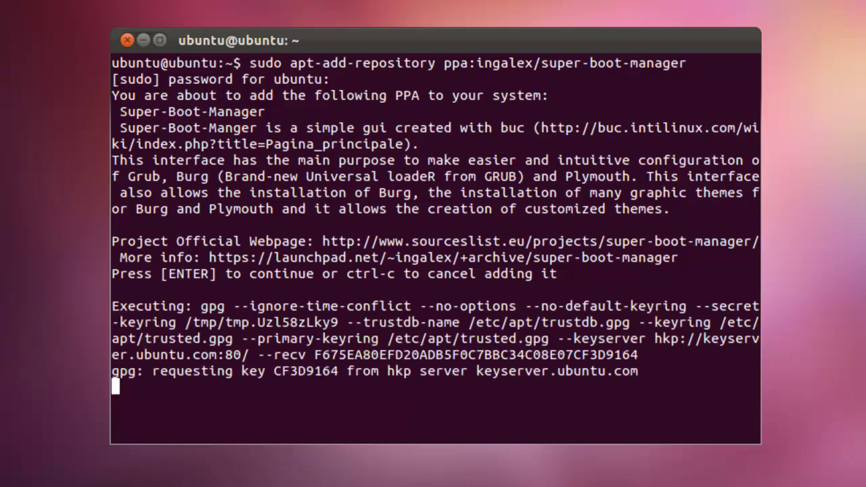
pyautogui.hotkey('ctrl', 'l')
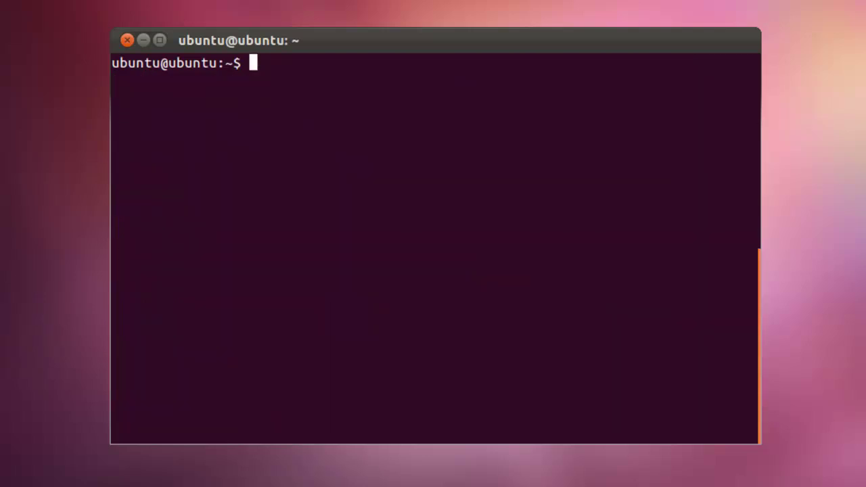
# - Refresh the package lists with sudo apt-get update and clear the output
pyautogui.write('sudo ')
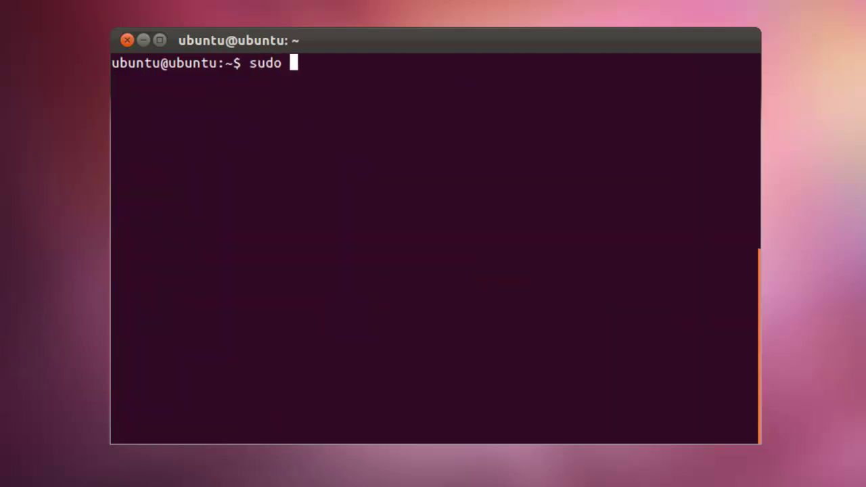
pyautogui.write('apt-get ')
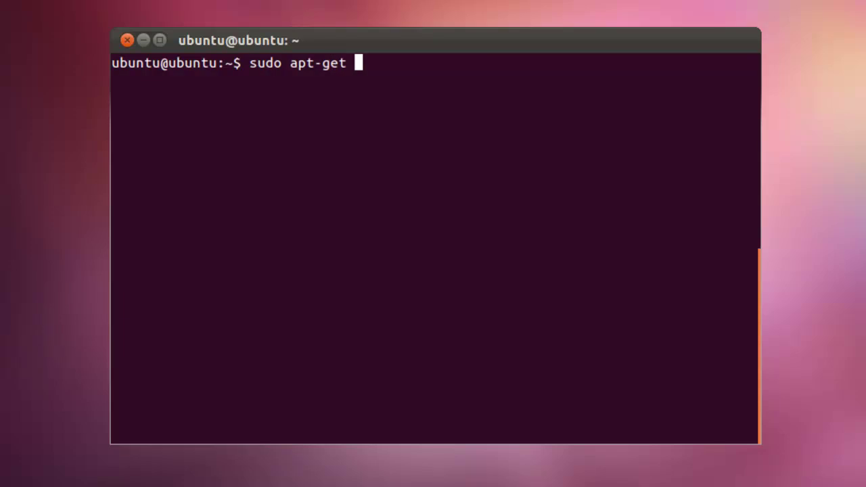
pyautogui.write('update')
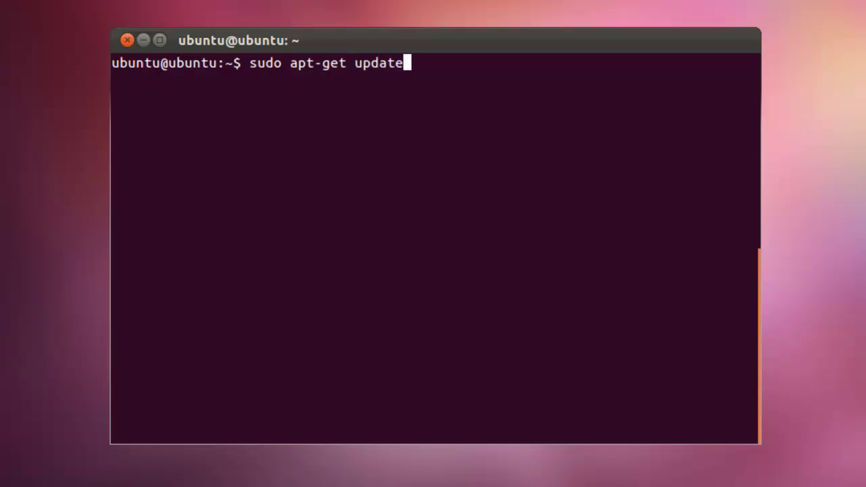
pyautogui.press('Return')
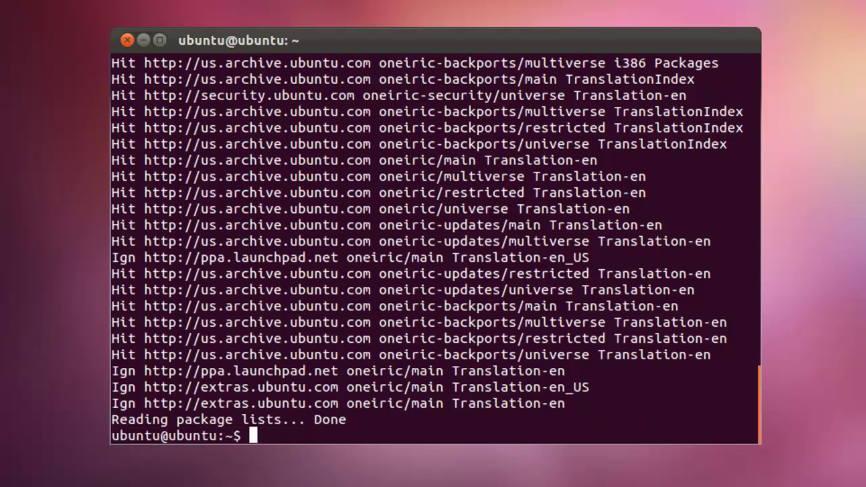
pyautogui.hotkey('ctrl', 'l')
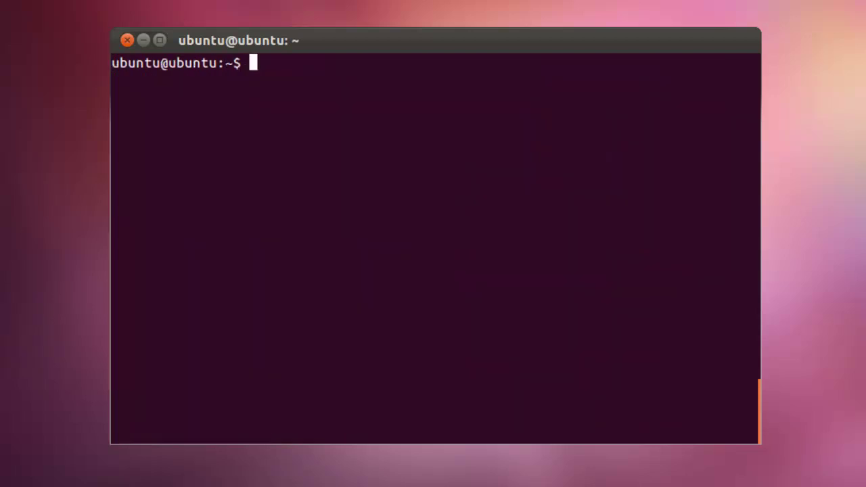
# - Install super-boot-manager with sudo apt-get install, then clear the terminal
pyautogui.write('sudo apt-get ')
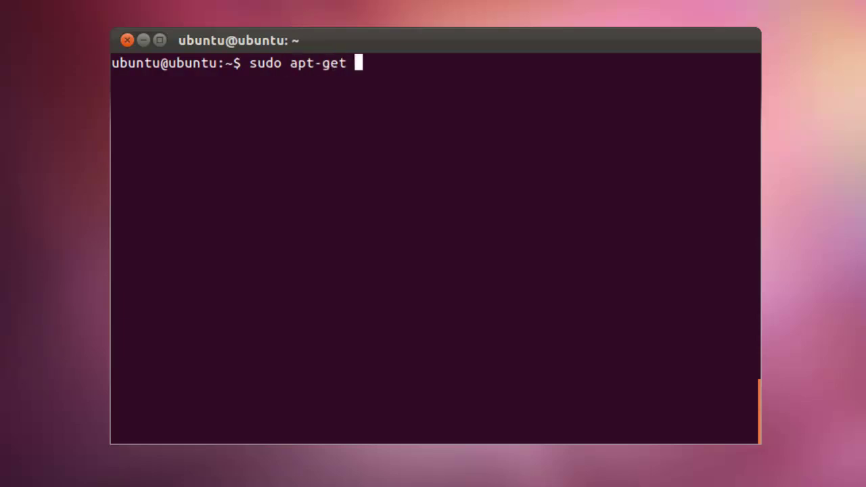
pyautogui.write('install ')
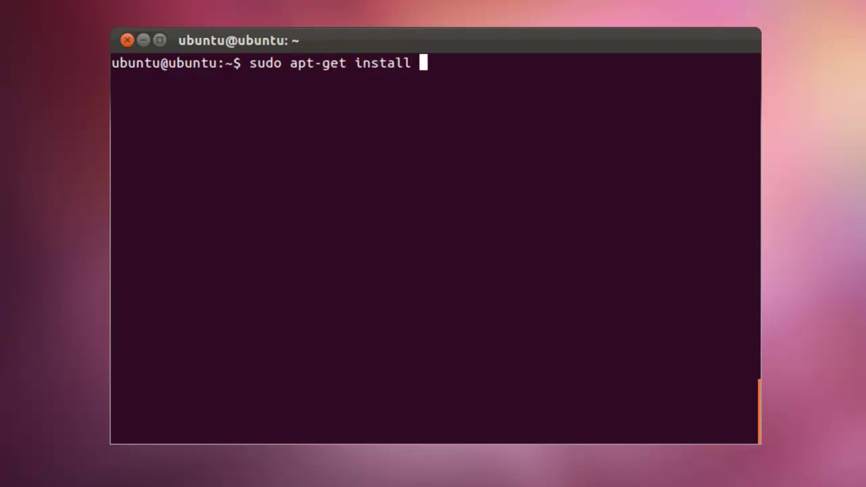
pyautogui.write('super')
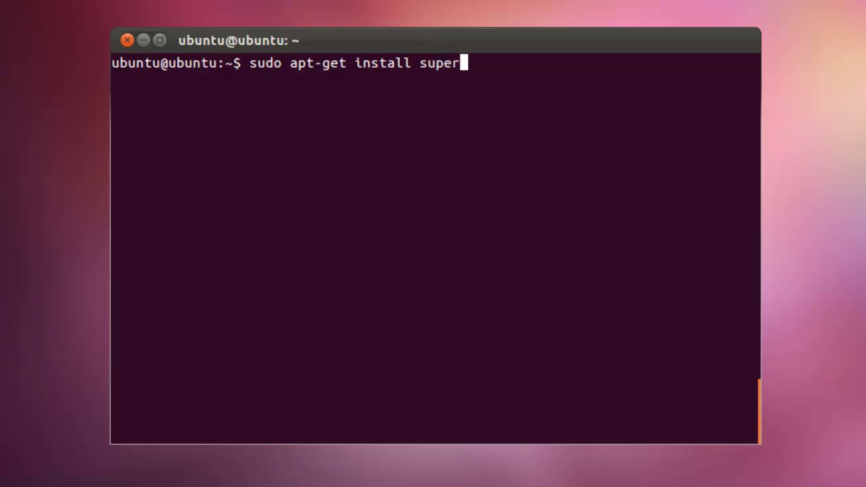
pyautogui.write('-b')
pyautogui.press('Tab')
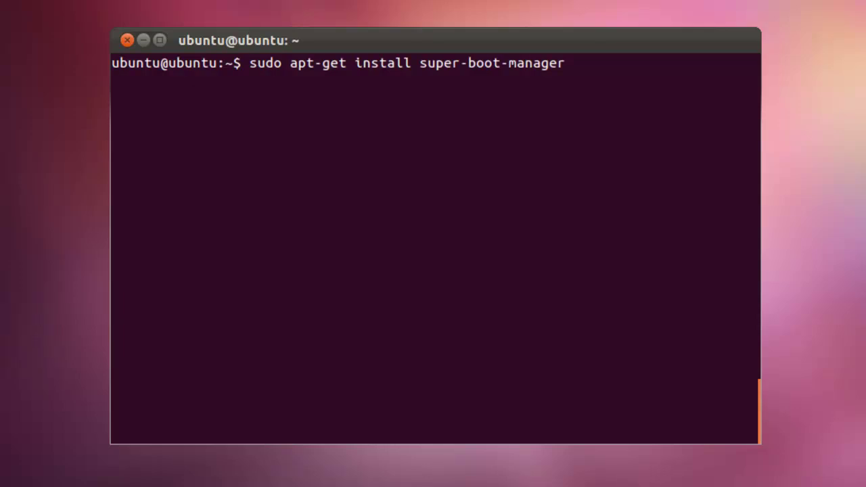
pyautogui.press('Return')
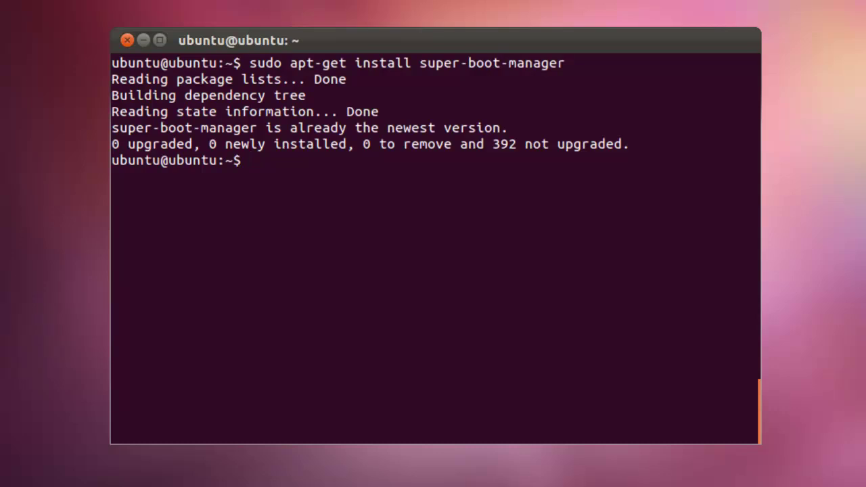
pyautogui.hotkey('ctrl', 'l')
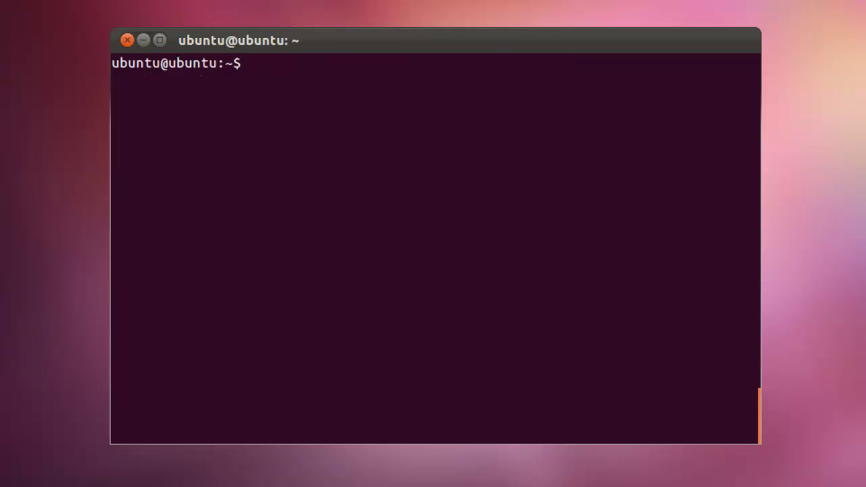
# - Launch super-boot-manager from the terminal and confirm the root password
pyautogui.write('super-boot-manager')
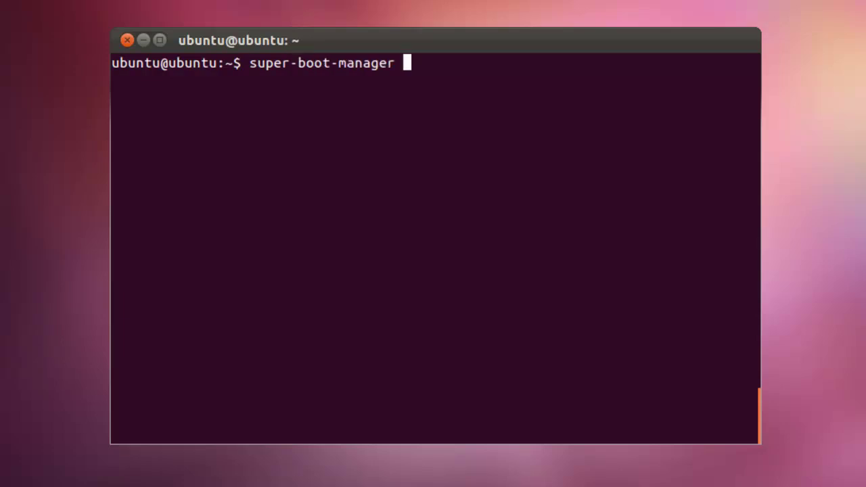
pyautogui.press('Return')
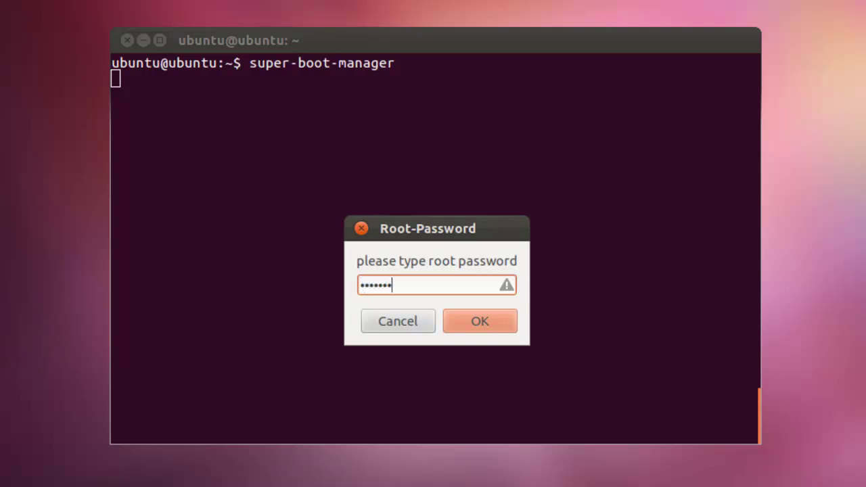
pyautogui.press('Return')
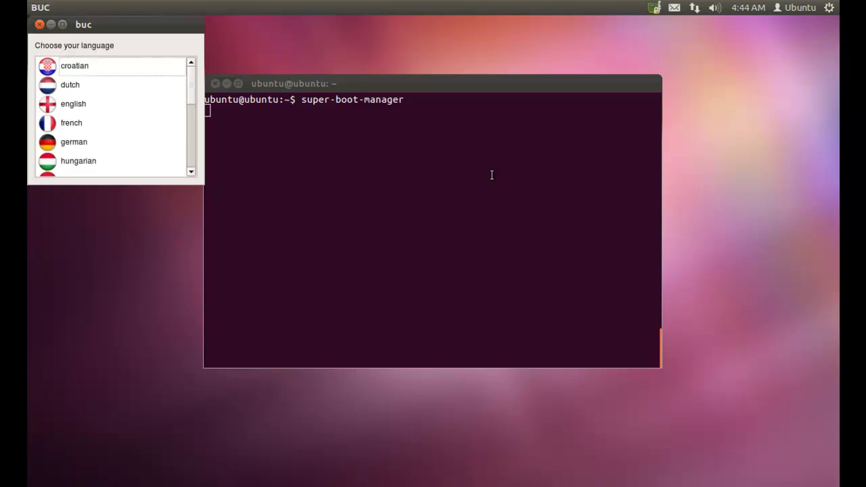
# - Choose english as the language and move the manager window toward the screen centre
pyautogui.click(74, 102)
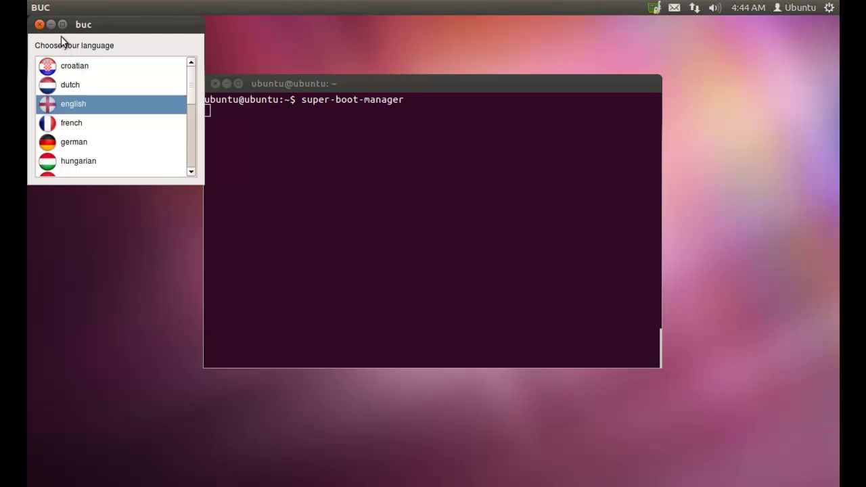
pyautogui.doubleClick(70, 109)
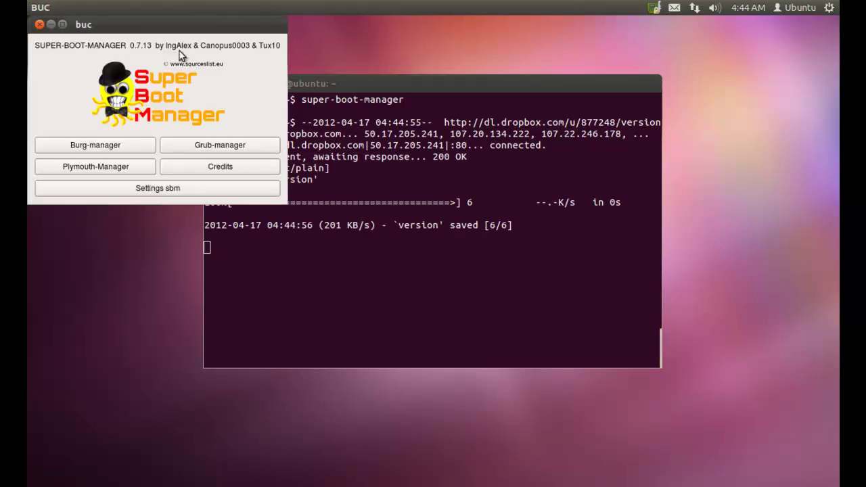
pyautogui.moveTo(155, 35); pyautogui.dragTo(325, 91)
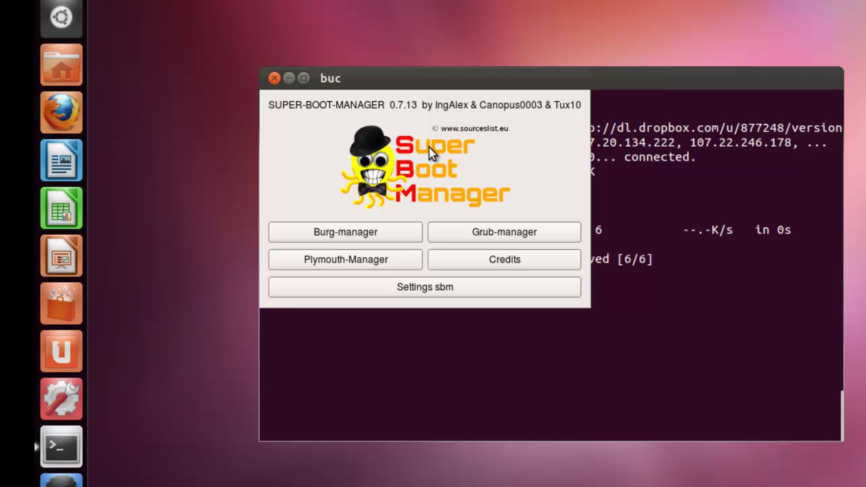
# - In Grub-manager's Style tab, pick images/preview/autumn.png as the background image
pyautogui.click(476, 237)
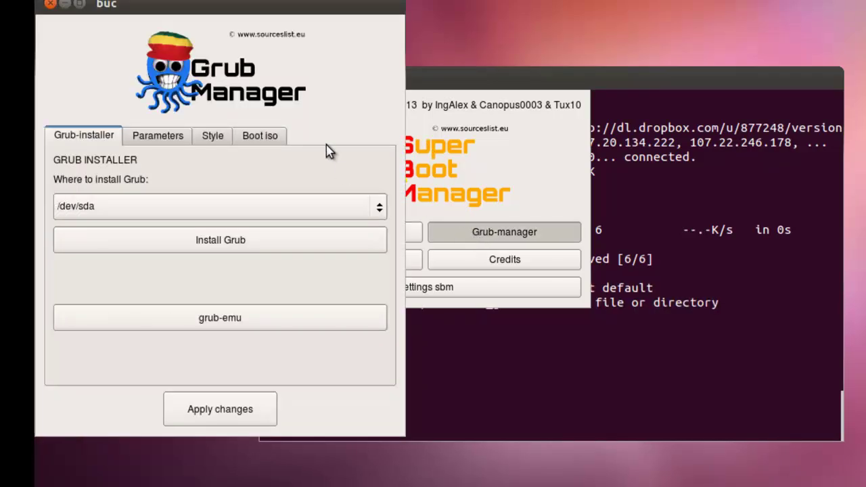
pyautogui.moveTo(210, 14); pyautogui.dragTo(305, 32)
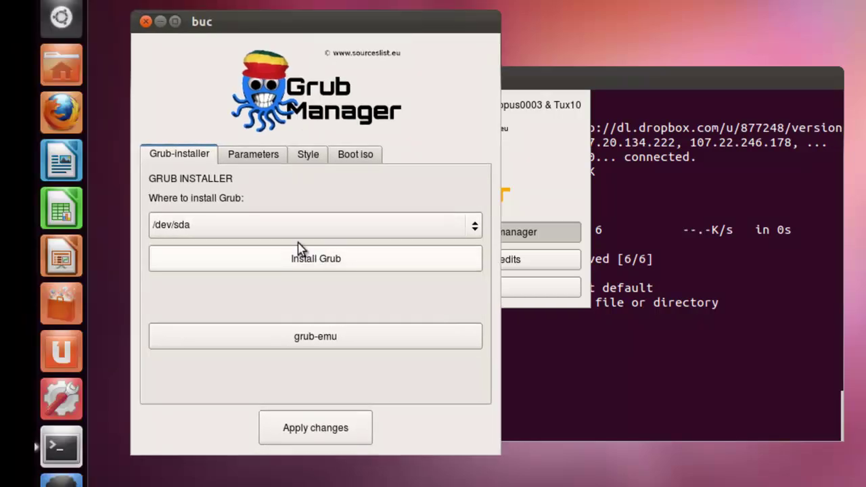
pyautogui.click(307, 157)
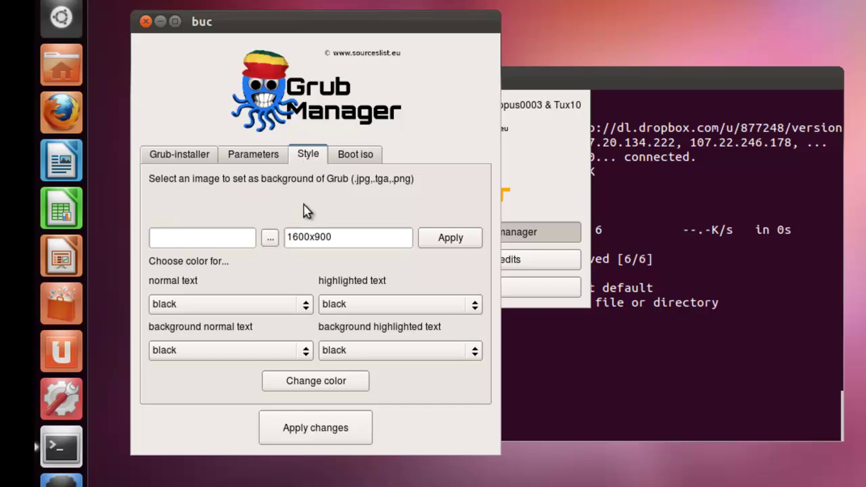
pyautogui.click(270, 242)
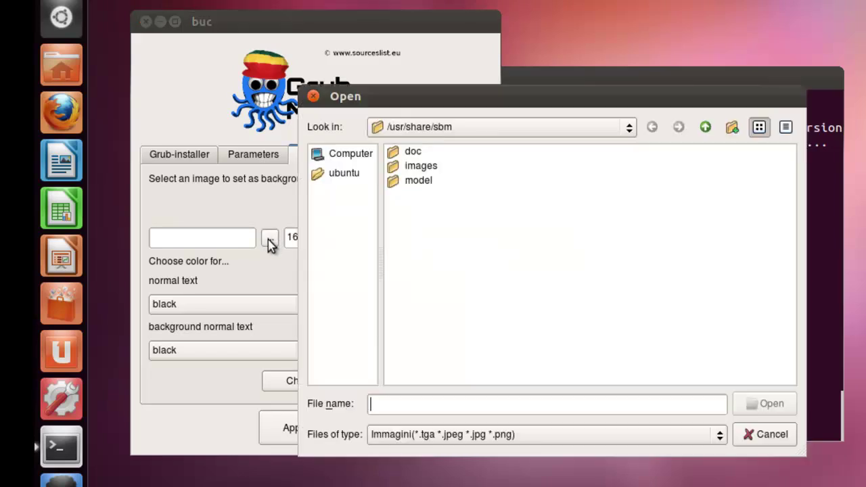
pyautogui.doubleClick(408, 167)
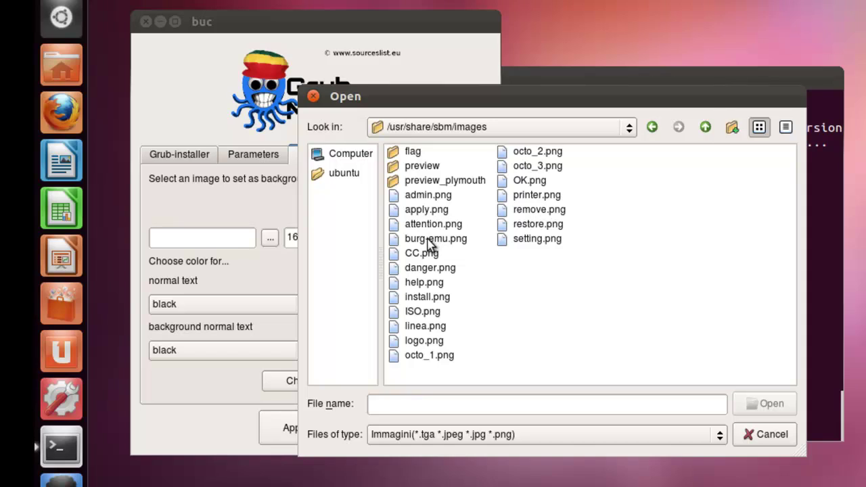
pyautogui.doubleClick(410, 167)
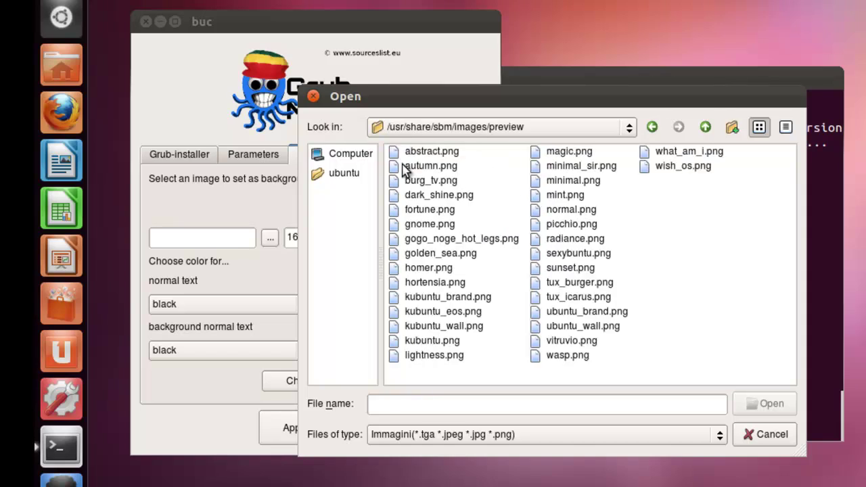
pyautogui.doubleClick(403, 166)
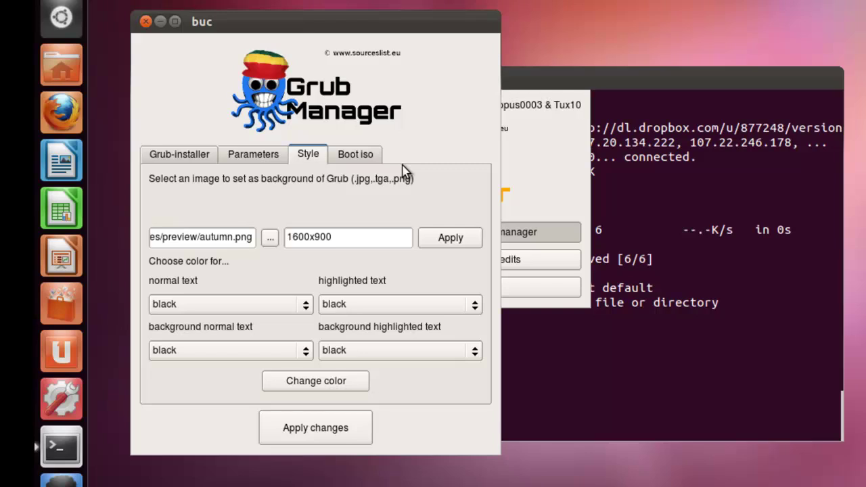
# - Adjust the selection in the 1600x900 resolution field
pyautogui.moveTo(401, 240); pyautogui.dragTo(269, 237)
pyautogui.click(341, 240)
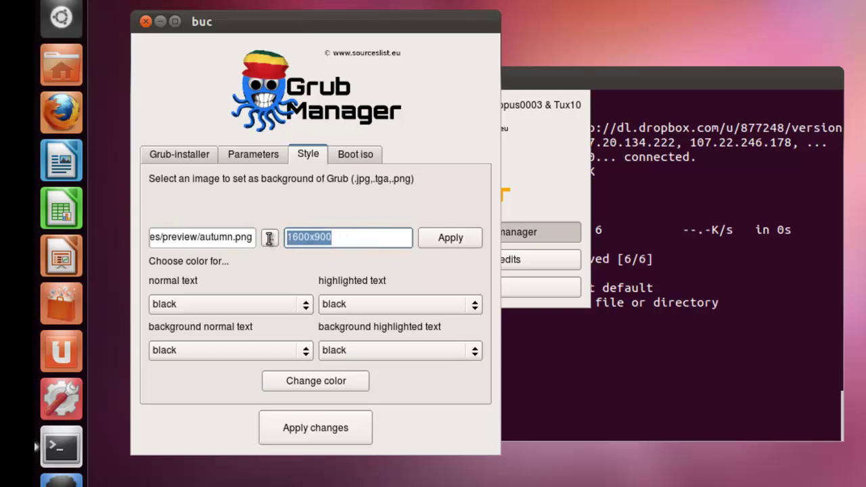
pyautogui.click(366, 239)
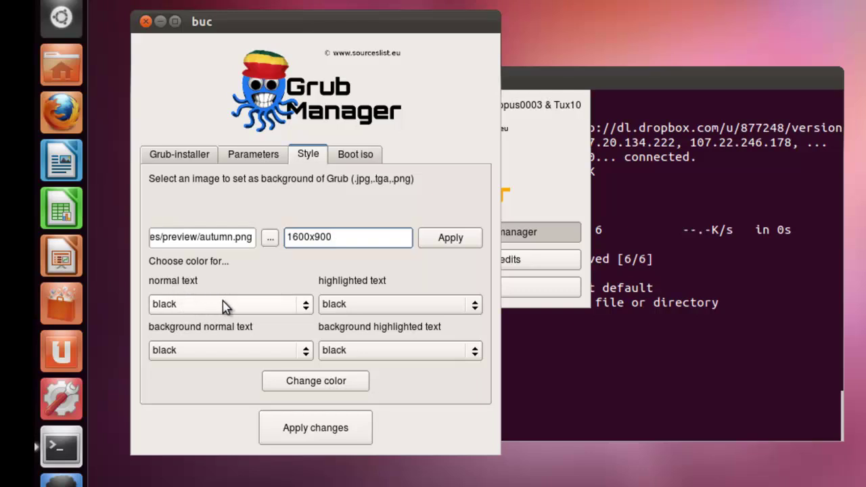
# - Set normal text brown, highlighted text dark-gray, highlight background red, and apply changes
pyautogui.click(283, 313)
pyautogui.click(200, 355)
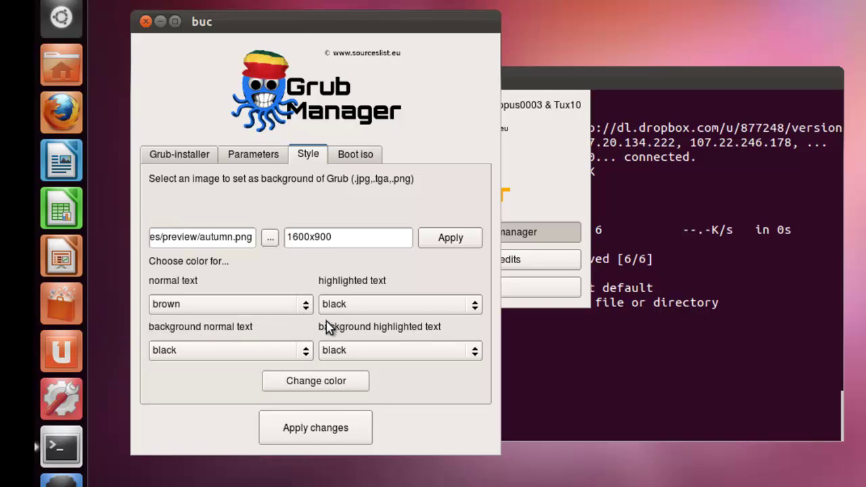
pyautogui.click(395, 306)
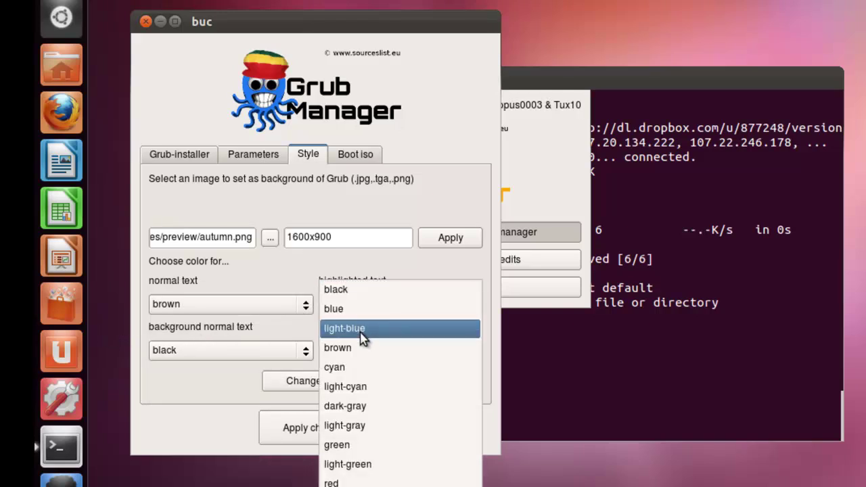
pyautogui.click(366, 408)
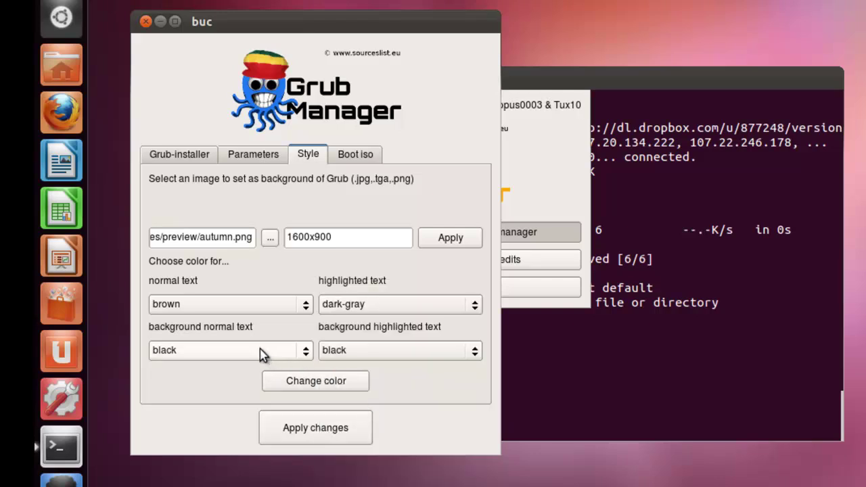
pyautogui.click(397, 356)
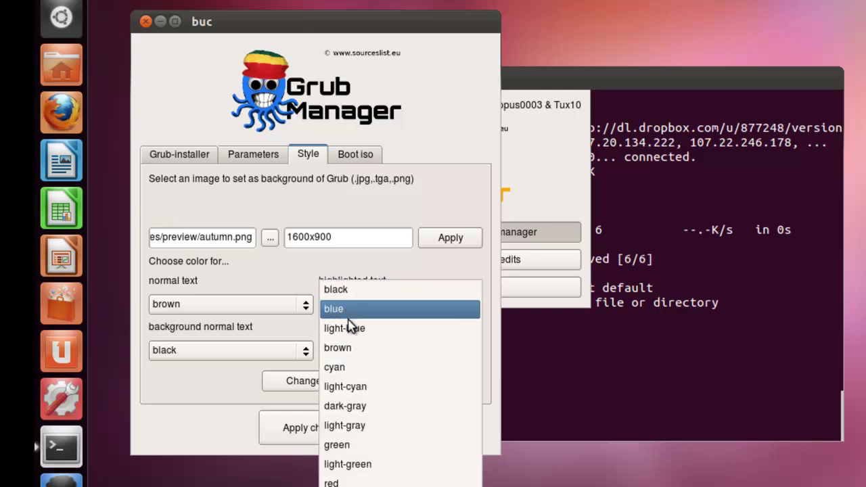
pyautogui.click(332, 482)
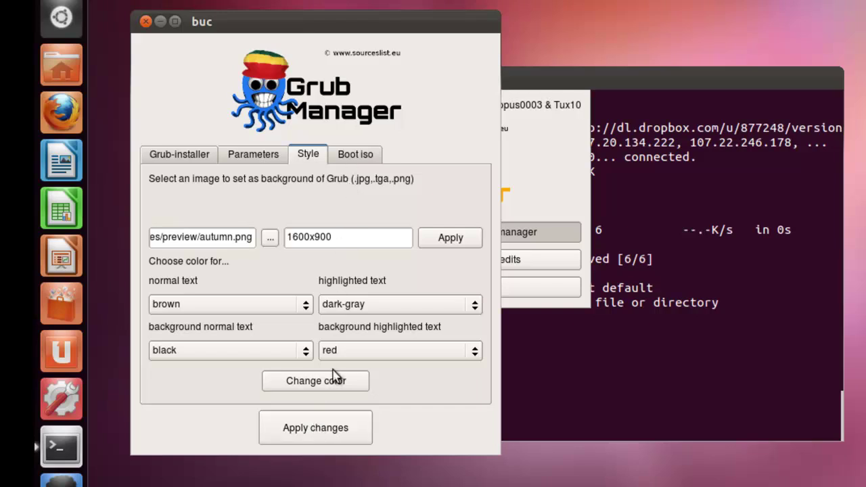
pyautogui.click(320, 428)
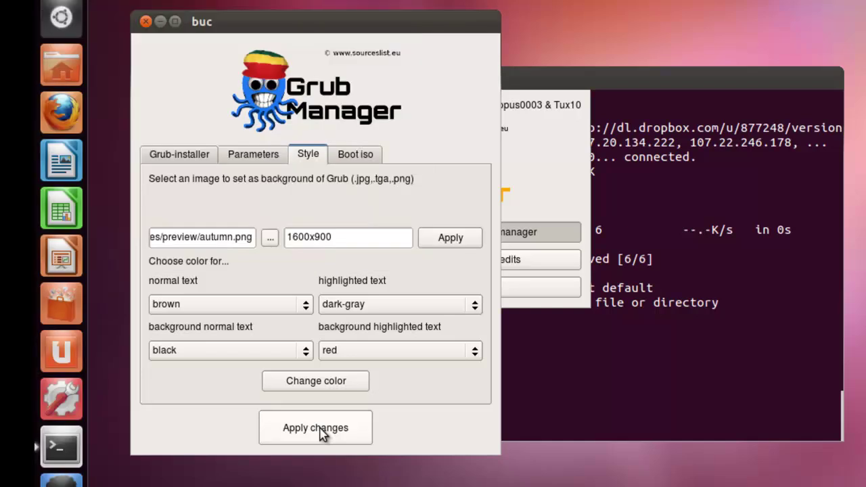
# - Close Grub Manager and Super Boot Manager, then type sudo reboot at a fresh prompt
pyautogui.click(145, 21)
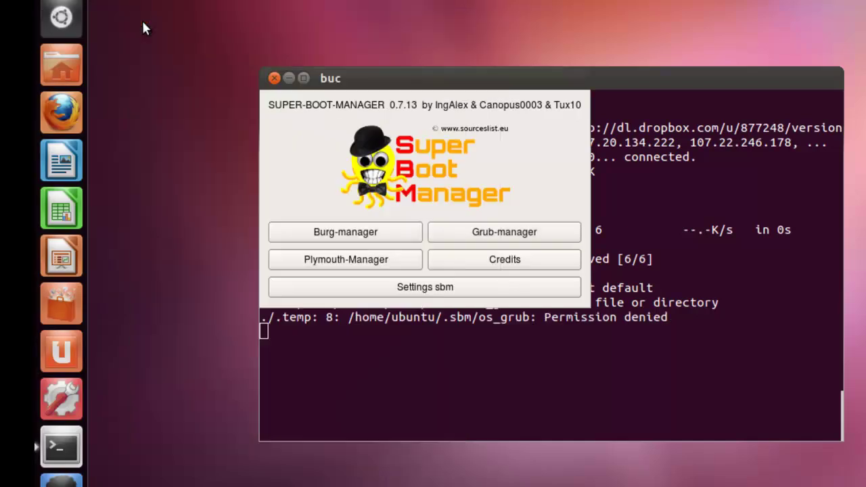
pyautogui.click(273, 78)
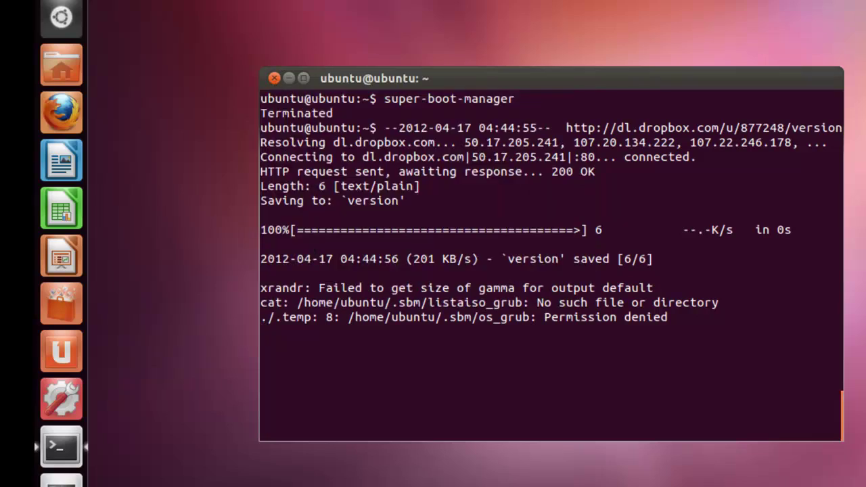
pyautogui.press('Return')
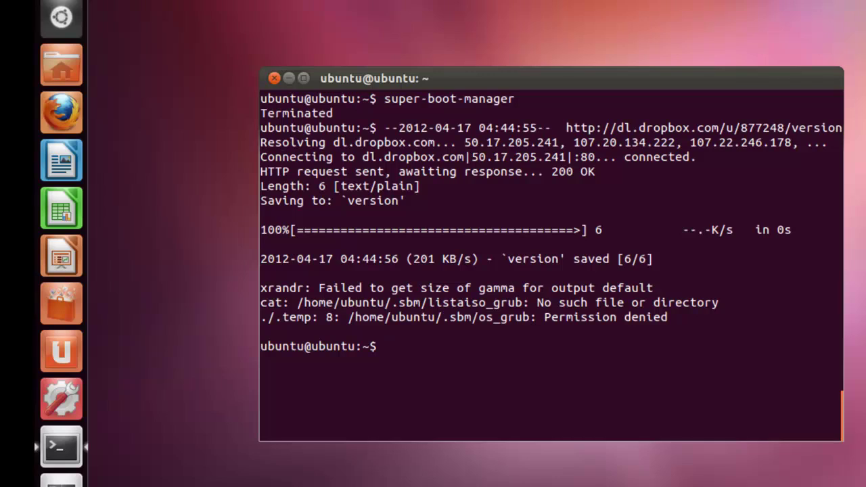
pyautogui.write('sudo reboot')
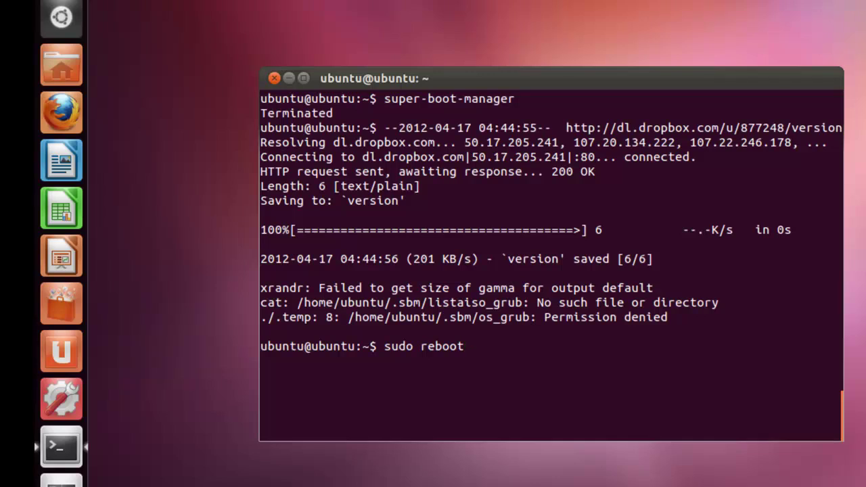